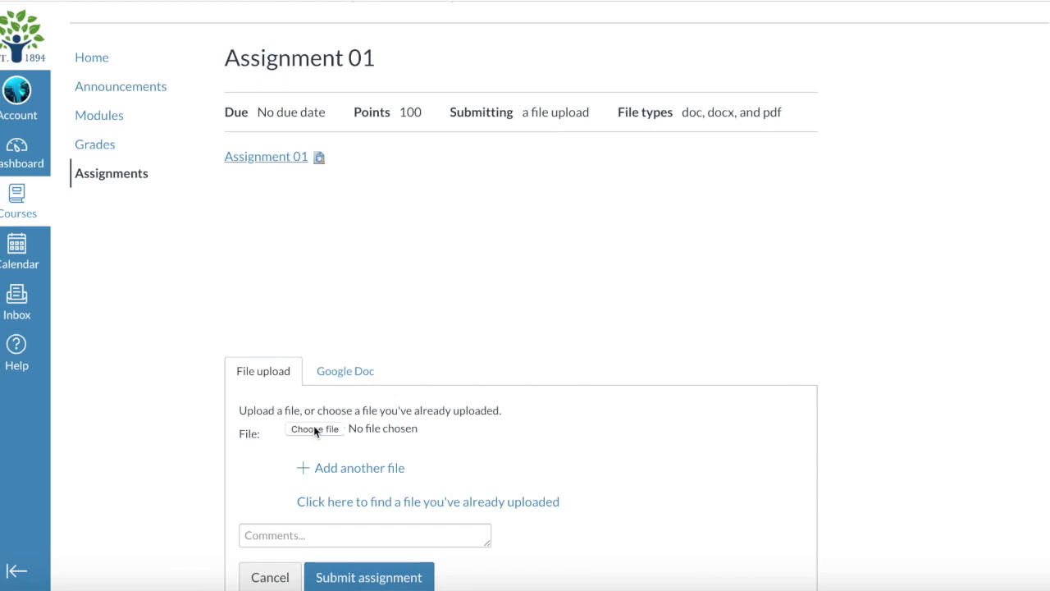
# - Attach Physics assignment 1.pdf to the Assignment 01 submission
pyautogui.click(313, 428)
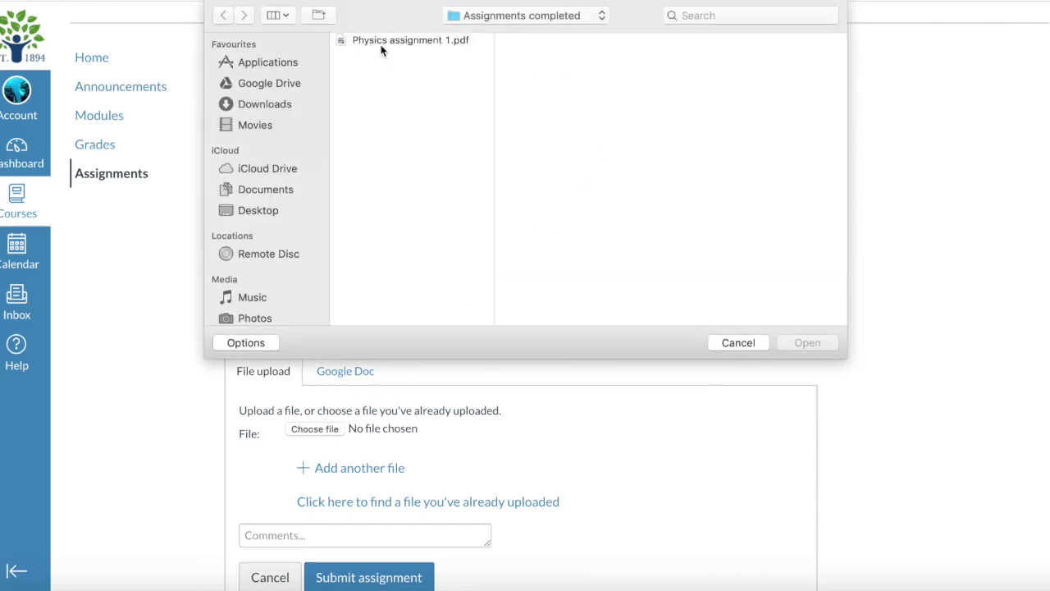
pyautogui.click(382, 43)
pyautogui.click(685, 178)
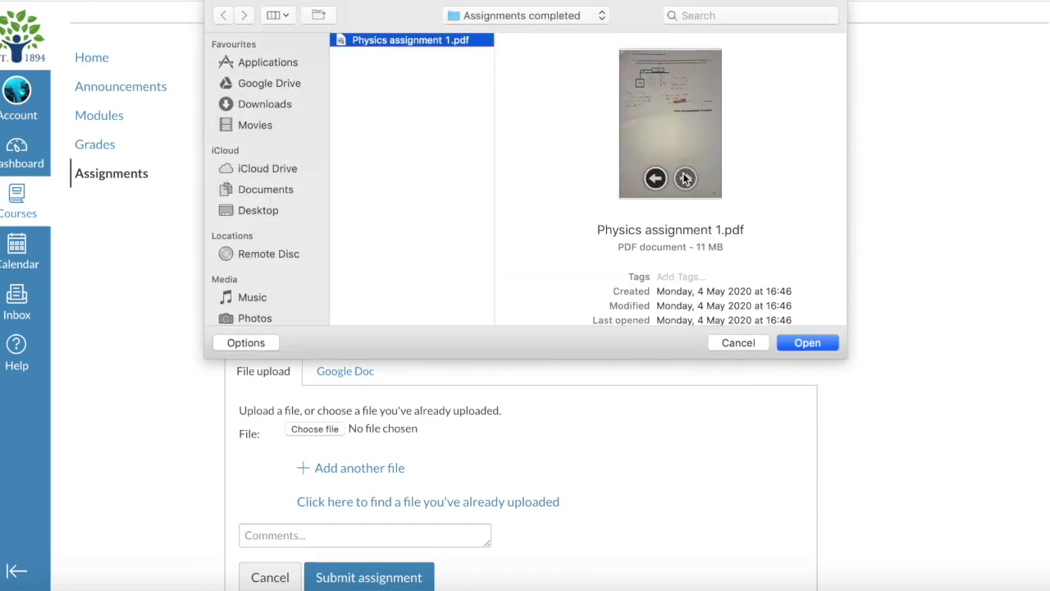
pyautogui.click(807, 343)
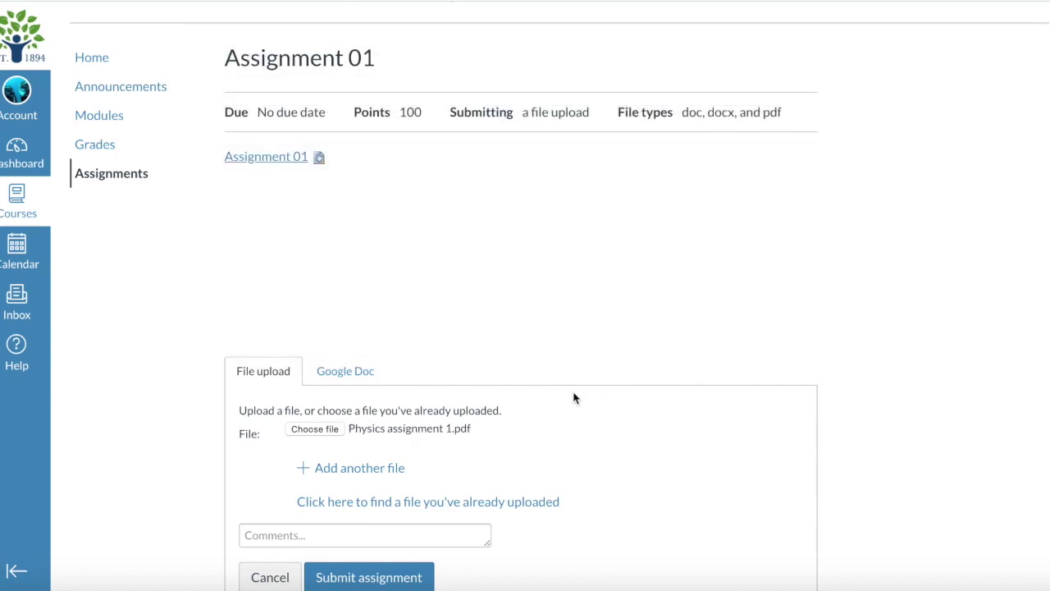
# - Paste a short greeting comment to the teacher and submit the assignment
pyautogui.scroll(-3, 574, 394)
pyautogui.click(323, 441)
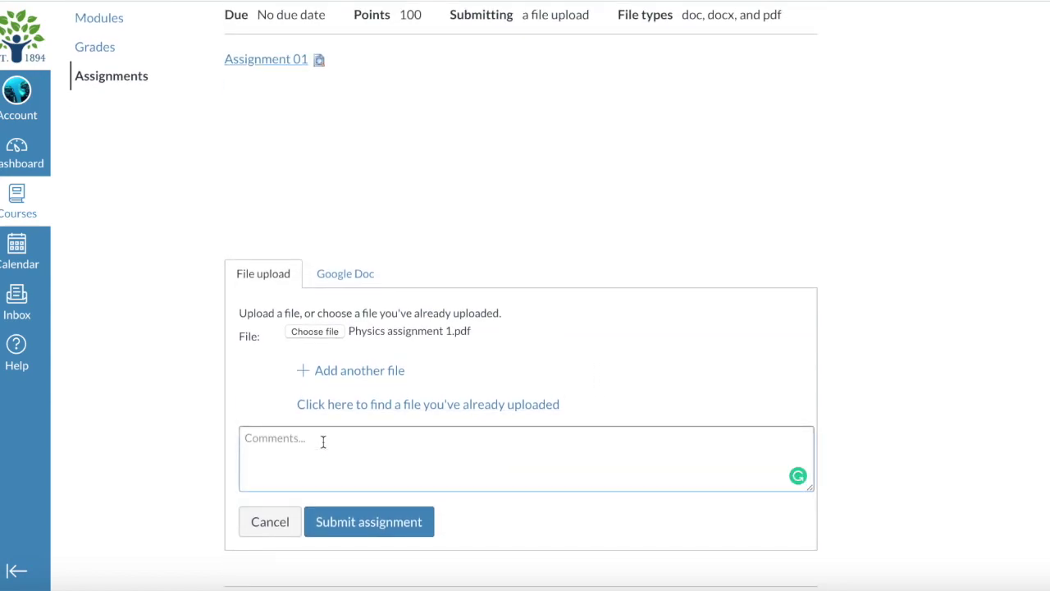
pyautogui.write('Hello sir, here is my first physics assignment. have a good weekend.')
pyautogui.click(597, 547)
pyautogui.click(344, 527)
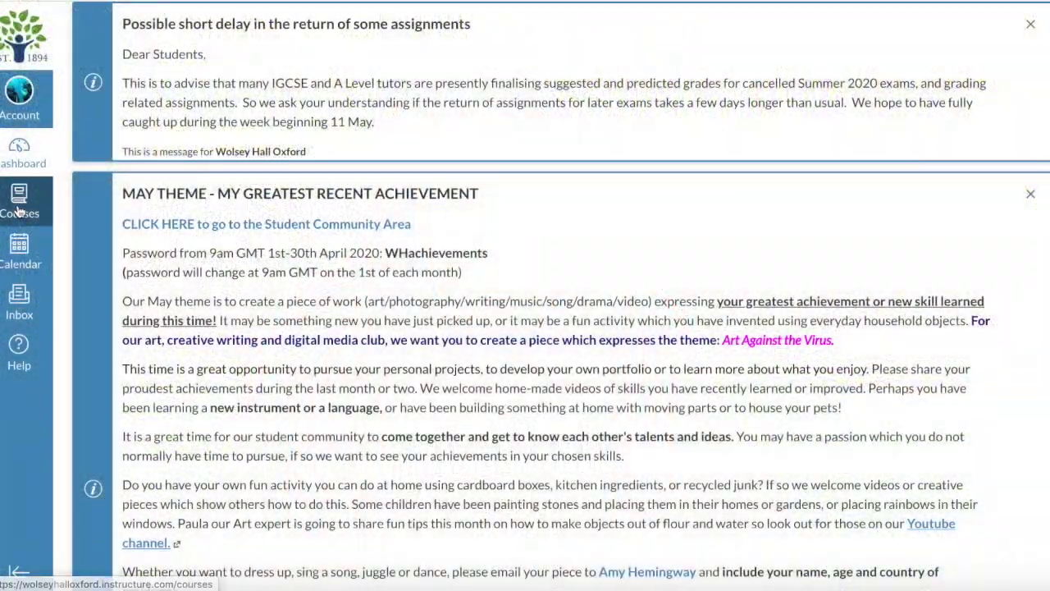
# - Open the AS MATHS WITH STATISTICS grades and scroll to the 915.00 / 1,000.00 total
pyautogui.click(19, 211)
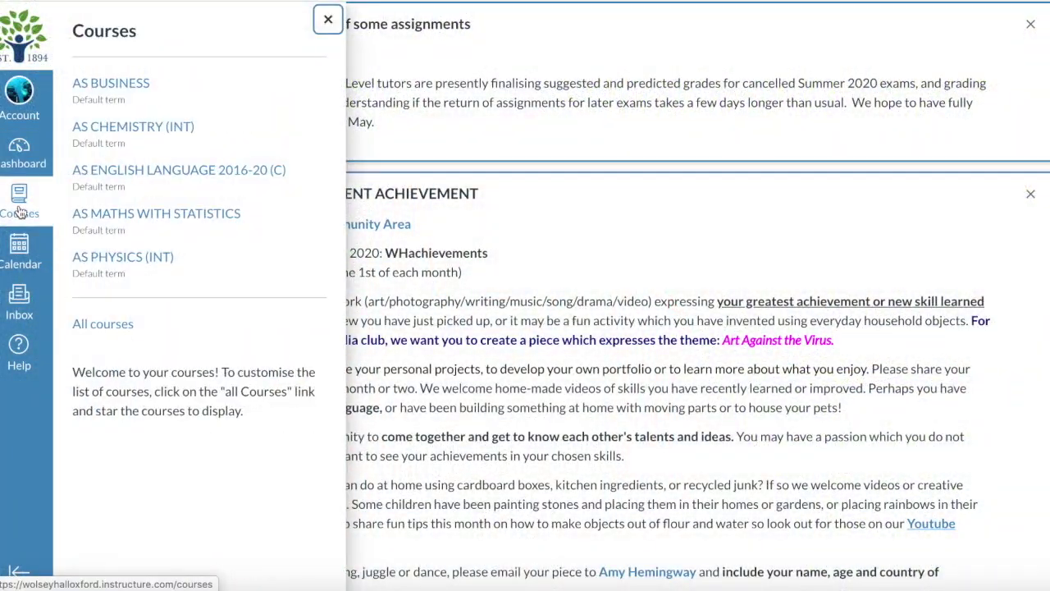
pyautogui.click(99, 214)
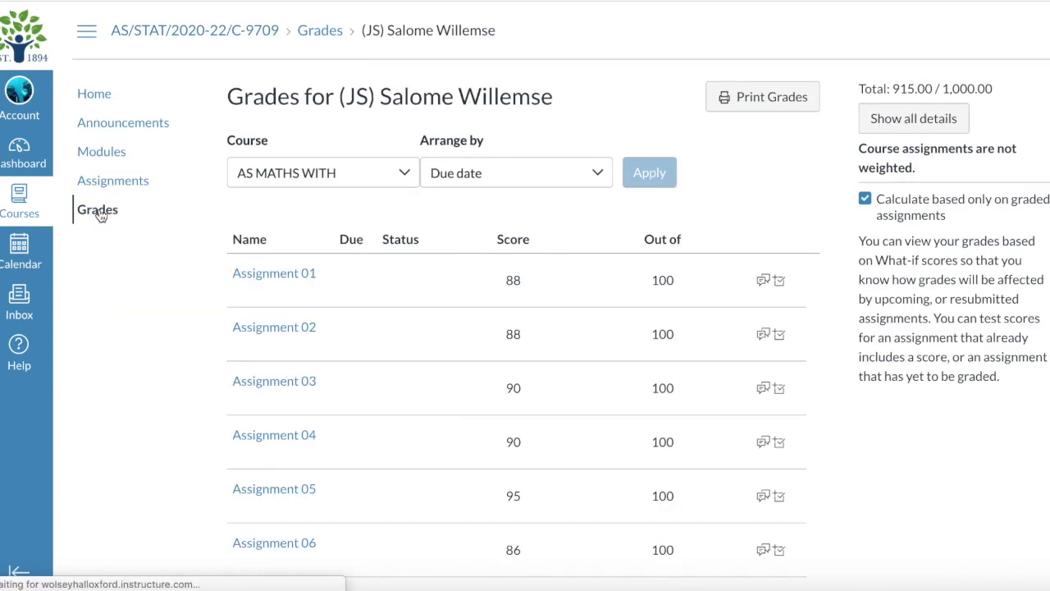
pyautogui.scroll(-5, 145, 392)
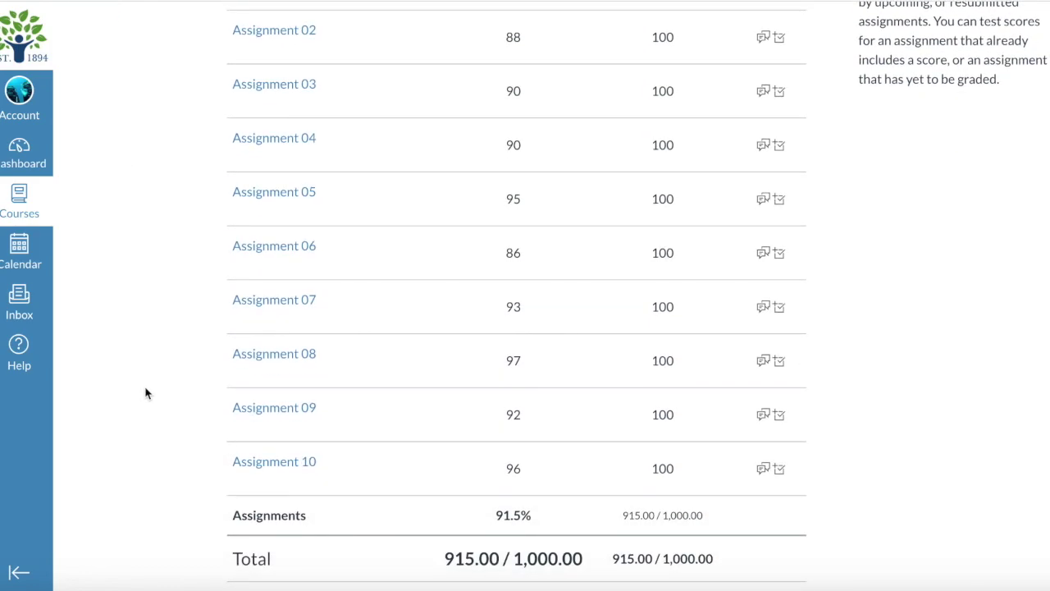
# - Read Assignment 10's feedback comments, download the marked PDF and preview Maths assignment 10.pdf
pyautogui.click(293, 406)
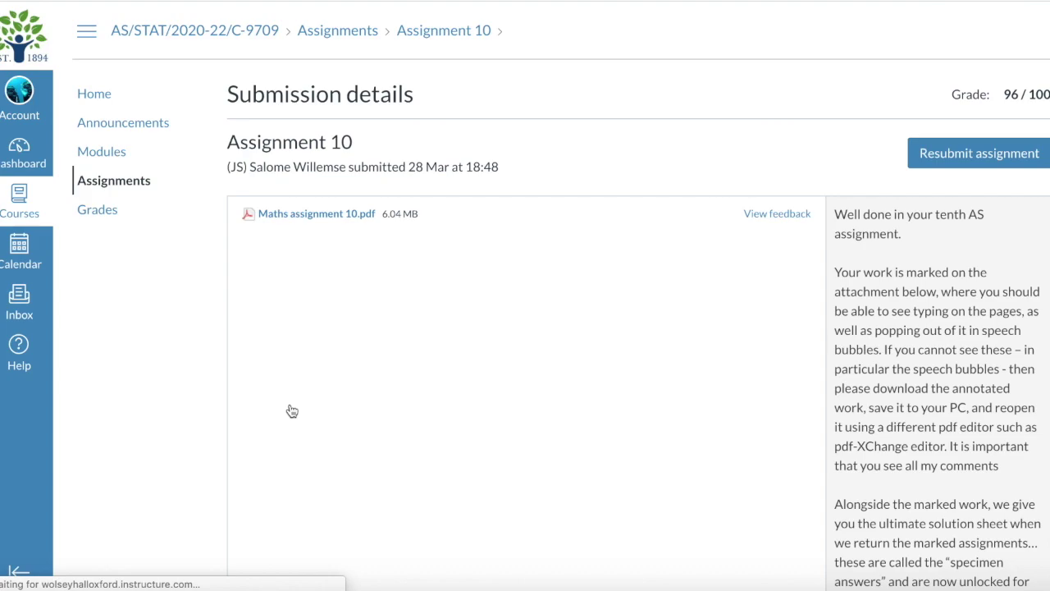
pyautogui.scroll(-1, 291, 410)
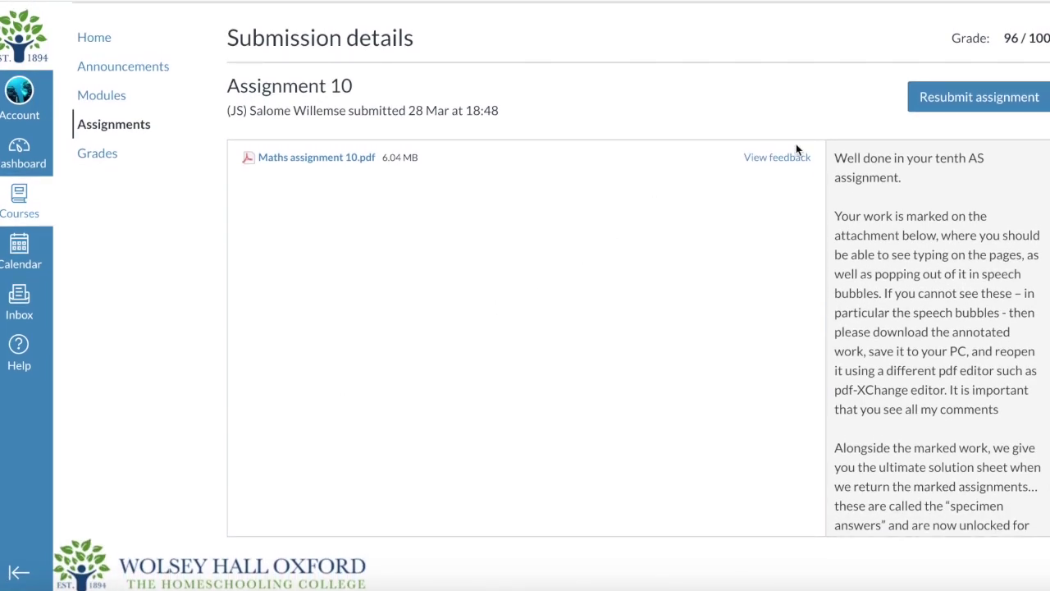
pyautogui.scroll(-5, 941, 337)
pyautogui.scroll(-2, 941, 336)
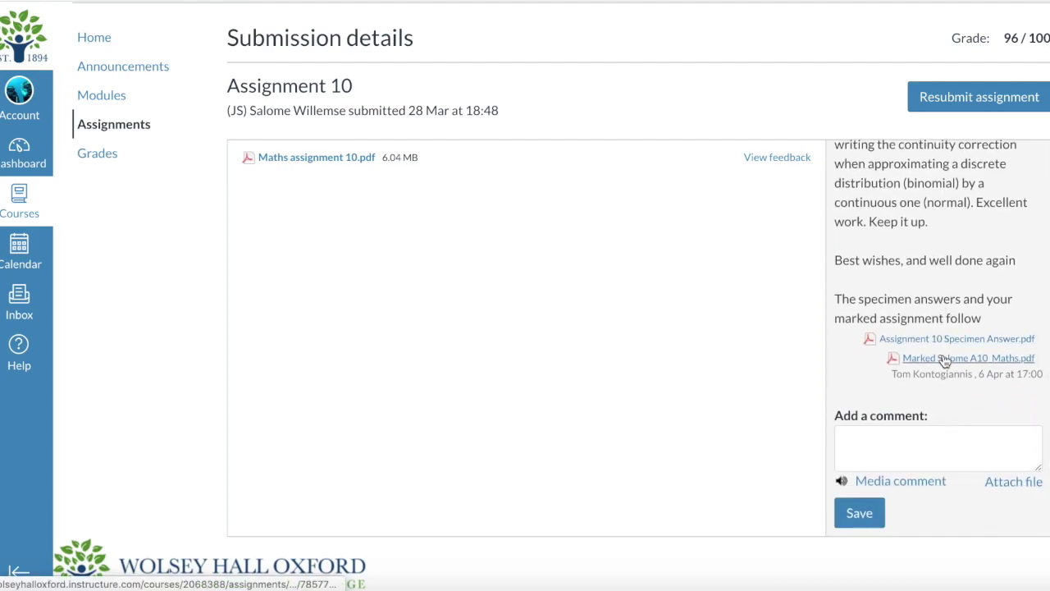
pyautogui.click(945, 359)
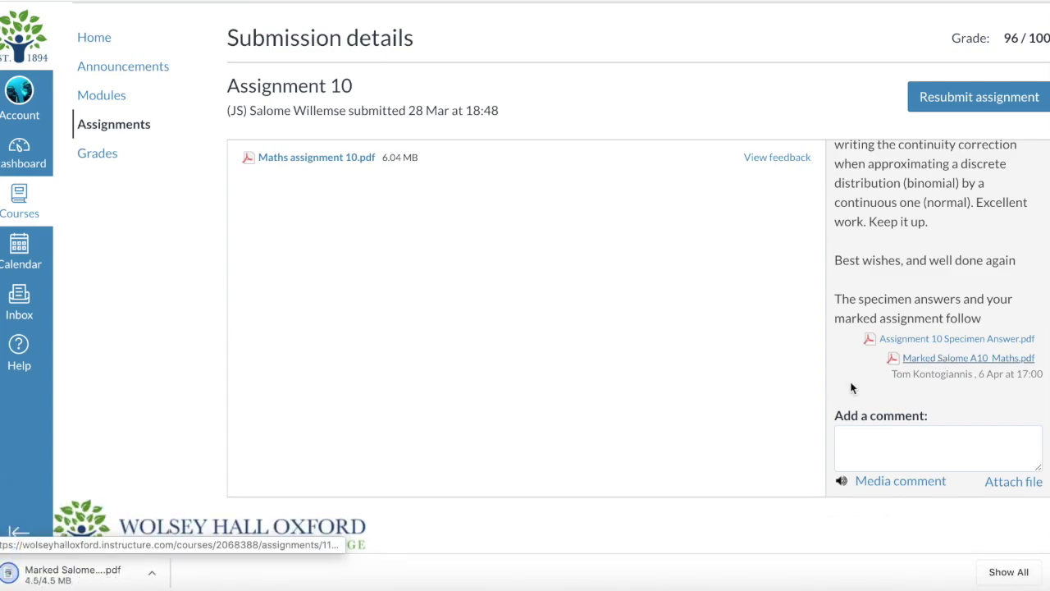
pyautogui.click(767, 158)
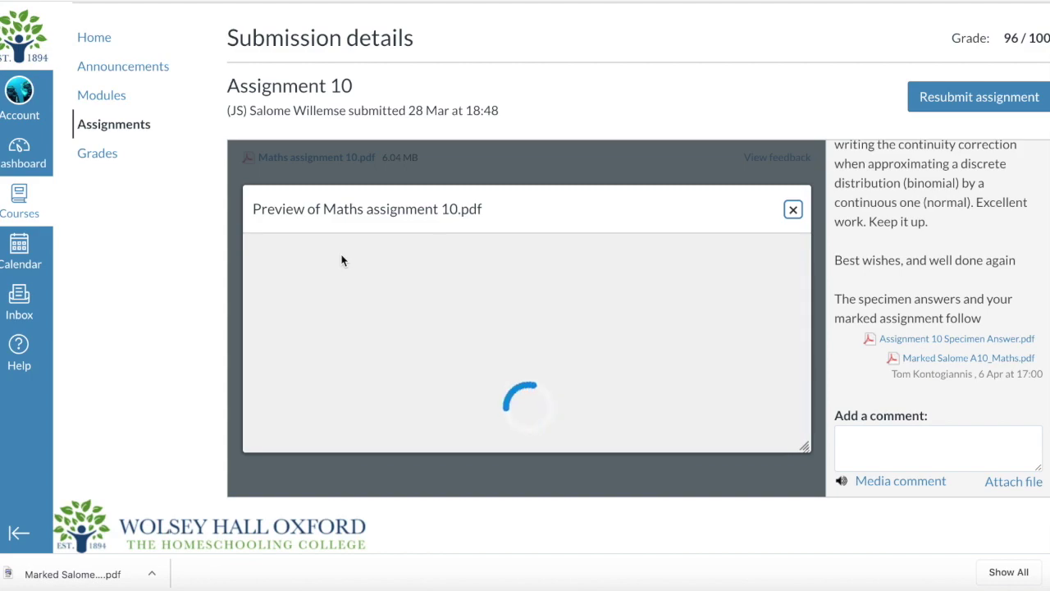
# - Open the downloaded marked PDF and read the tutor's comment annotations and 47/49 = 96% score
pyautogui.click(82, 572)
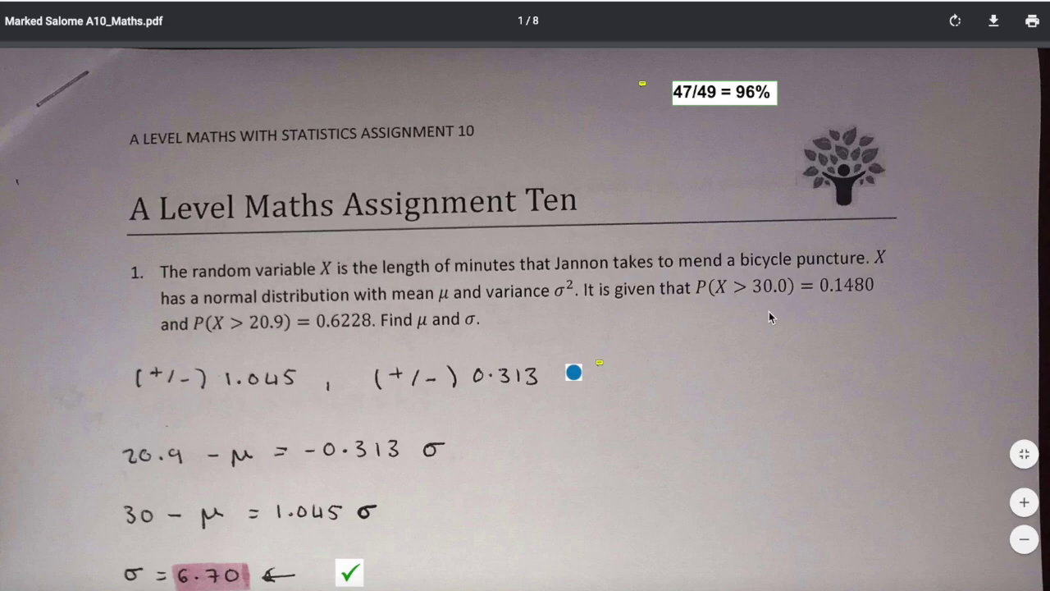
pyautogui.scroll(-1, 771, 304)
pyautogui.scroll(-3, 774, 300)
pyautogui.moveTo(601, 205)
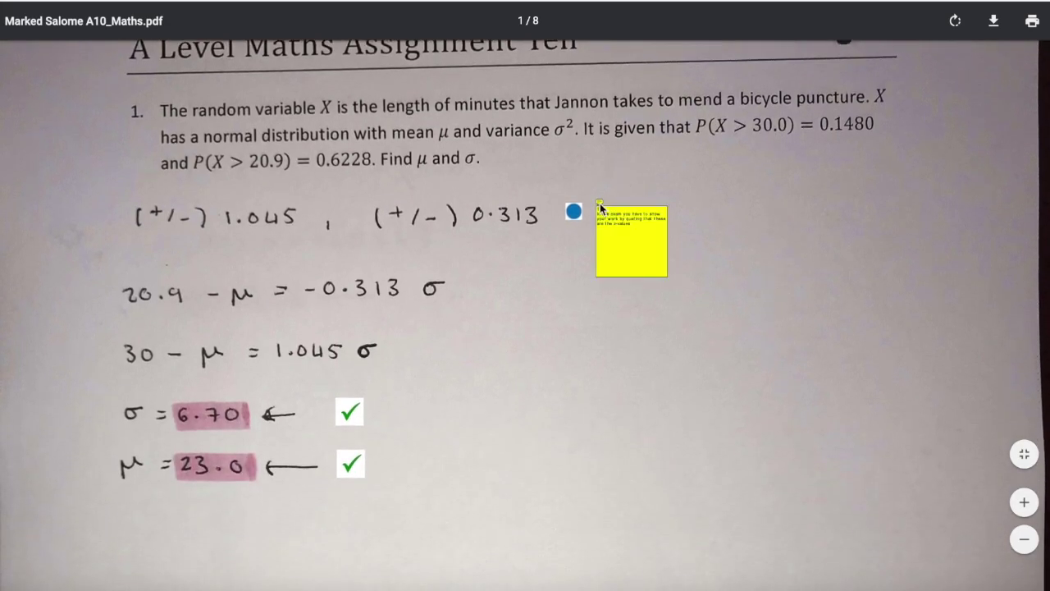
pyautogui.scroll(-15, 640, 346)
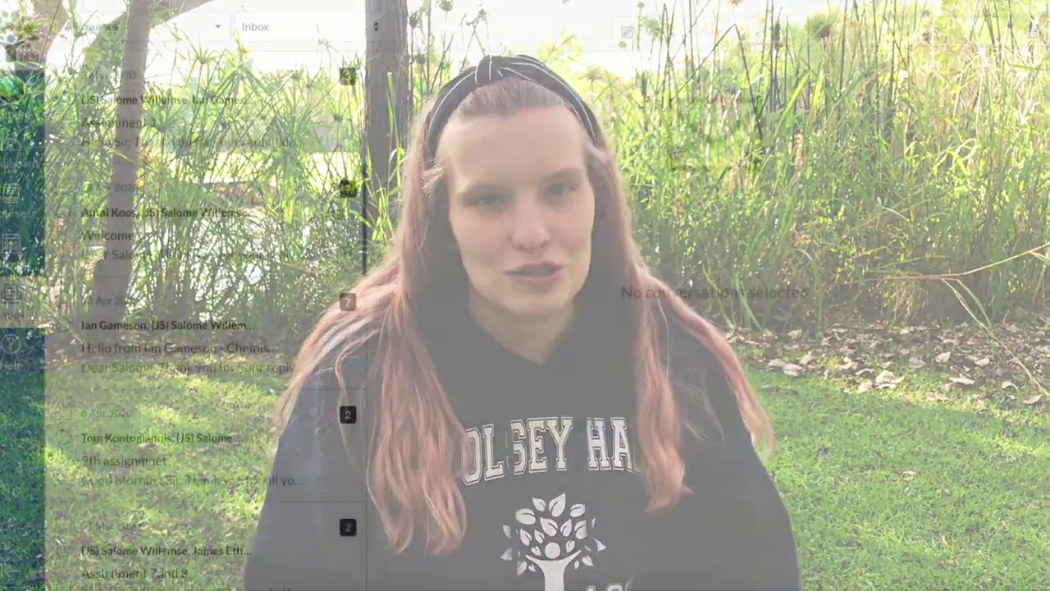
# - Start a new message and set its course to AS CHEMISTRY (INT)
pyautogui.scroll(-10, 336, 211)
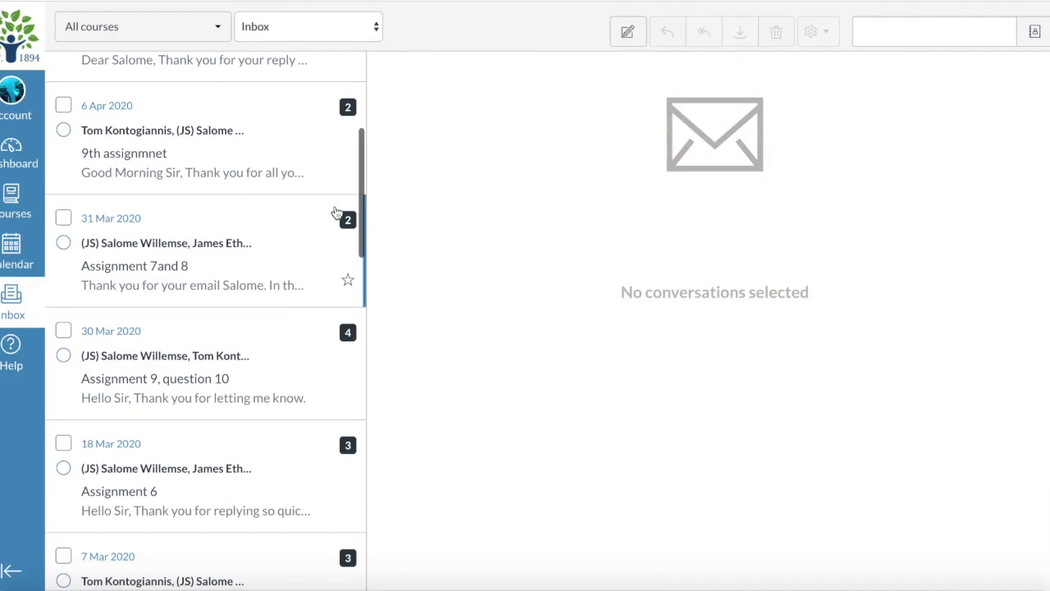
pyautogui.scroll(10, 338, 213)
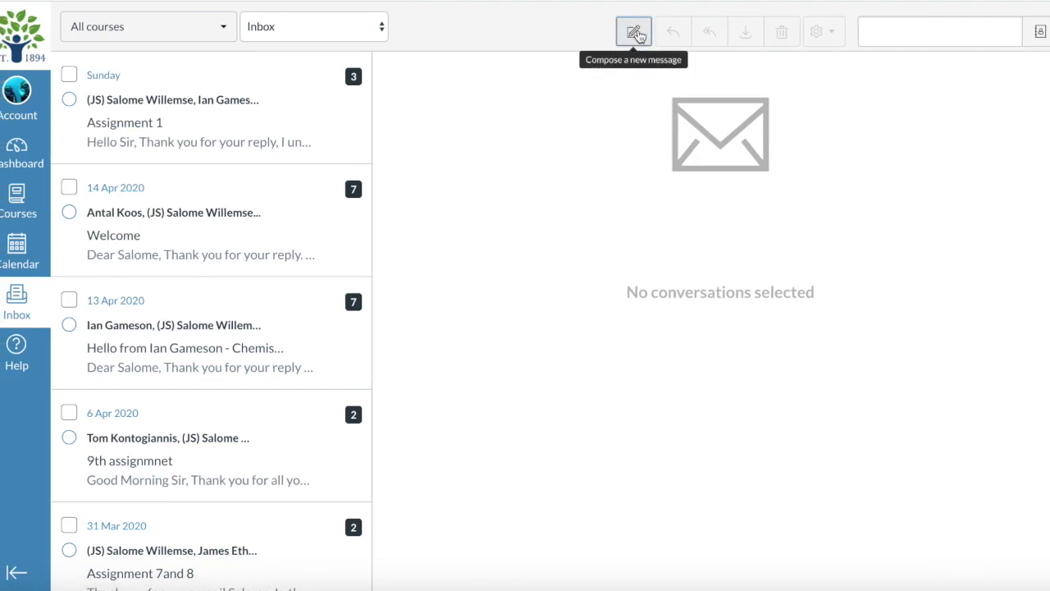
pyautogui.click(630, 32)
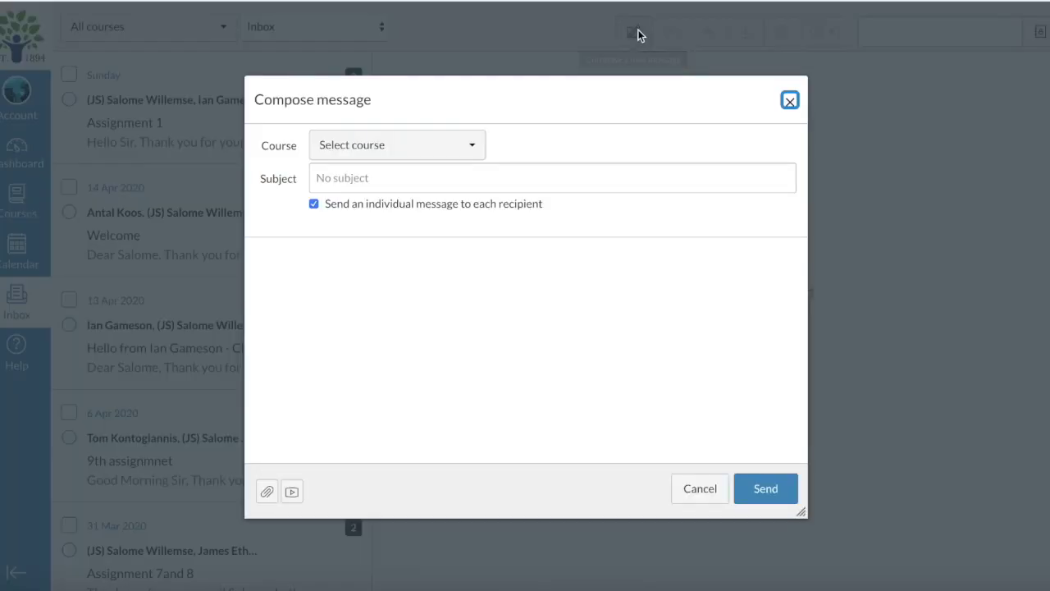
pyautogui.click(446, 148)
pyautogui.moveTo(437, 216)
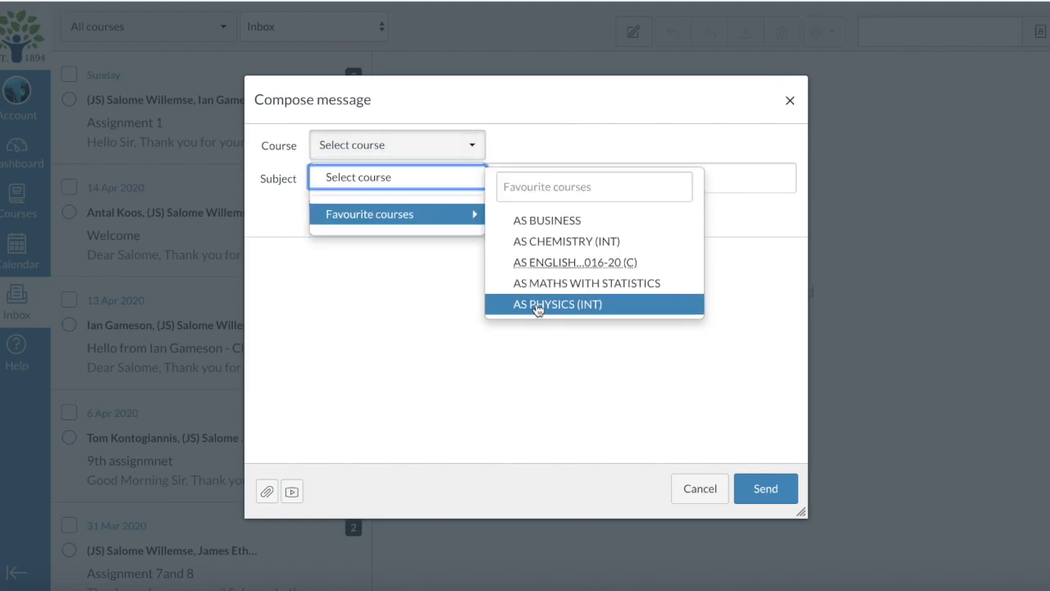
pyautogui.click(534, 241)
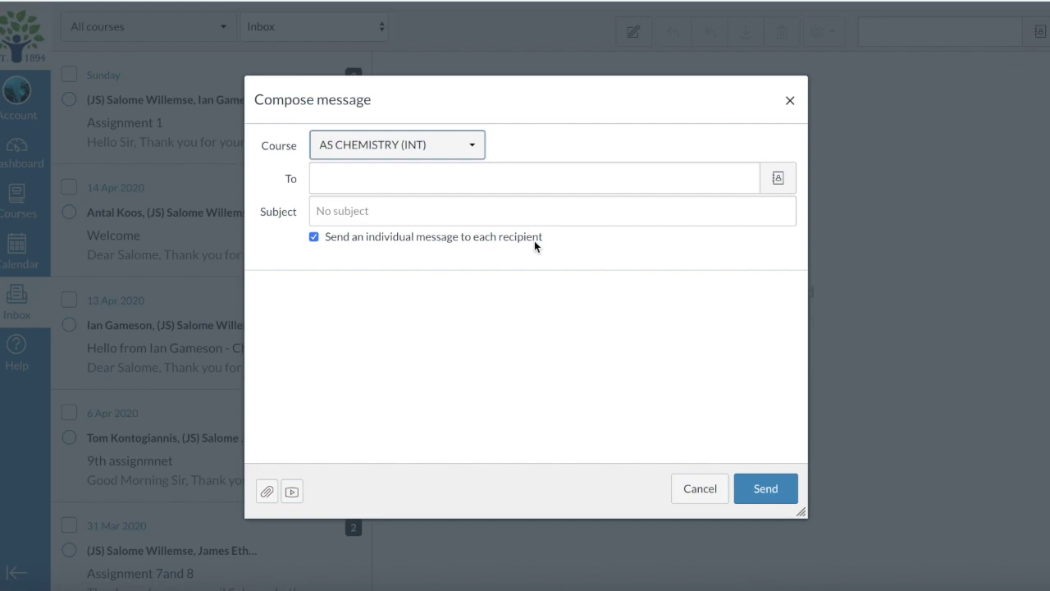
# - Browse the course's Teachers in the address book as recipients, then move to the message body
pyautogui.click(370, 176)
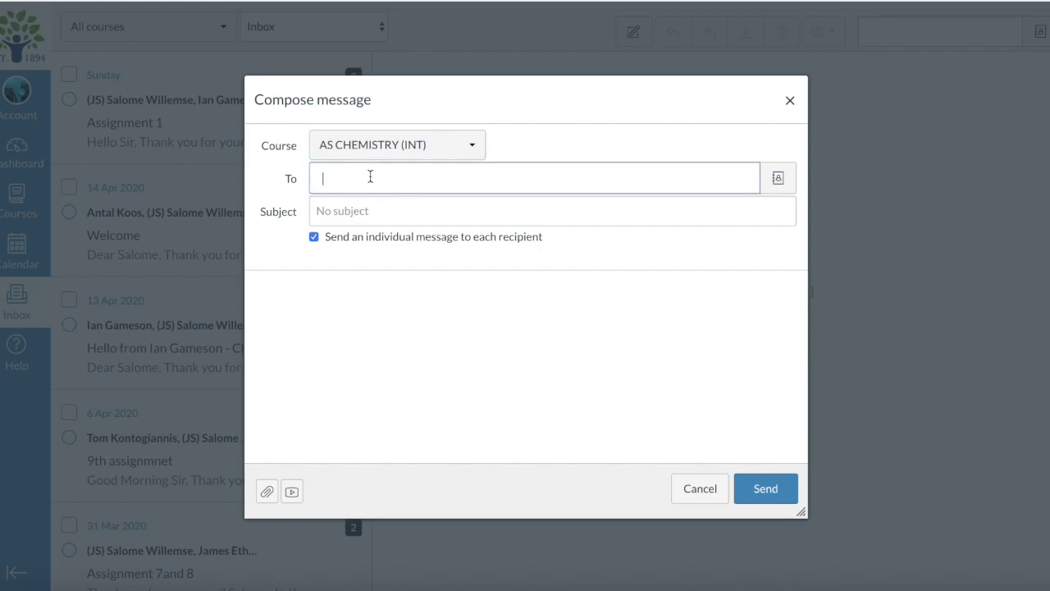
pyautogui.click(779, 180)
pyautogui.click(462, 204)
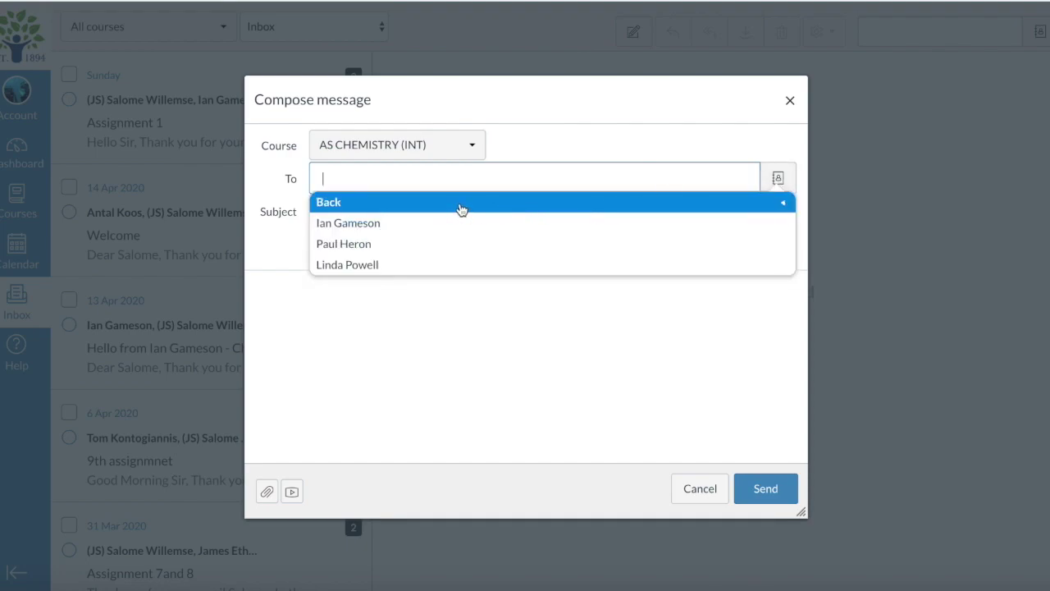
pyautogui.click(439, 310)
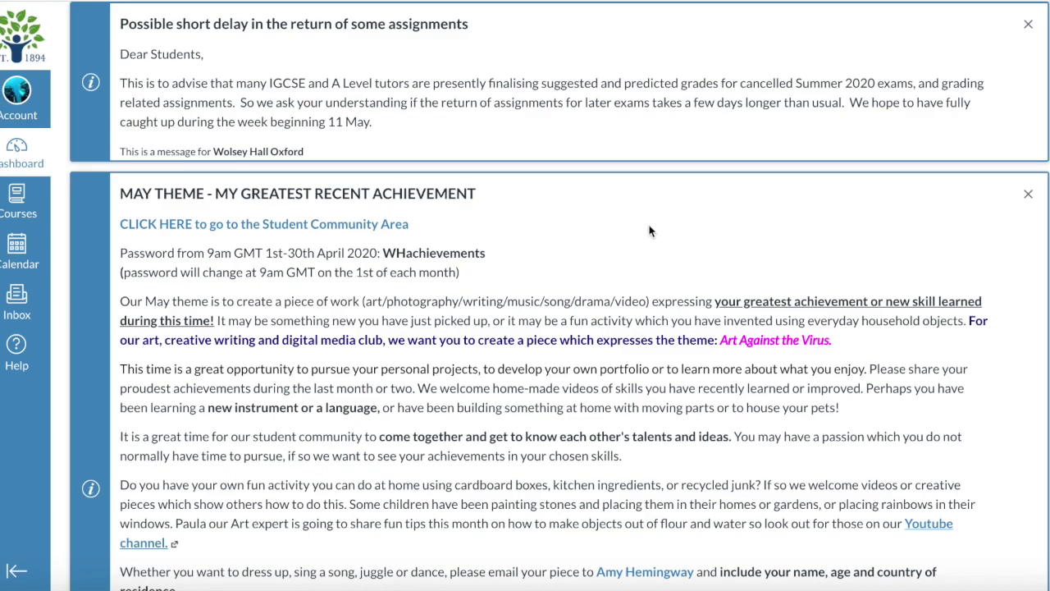
# - Scroll past the announcements to the Chemistry assignment 2 and Physics assignment 2 to-dos, then open the Calendar
pyautogui.scroll(-5, 649, 230)
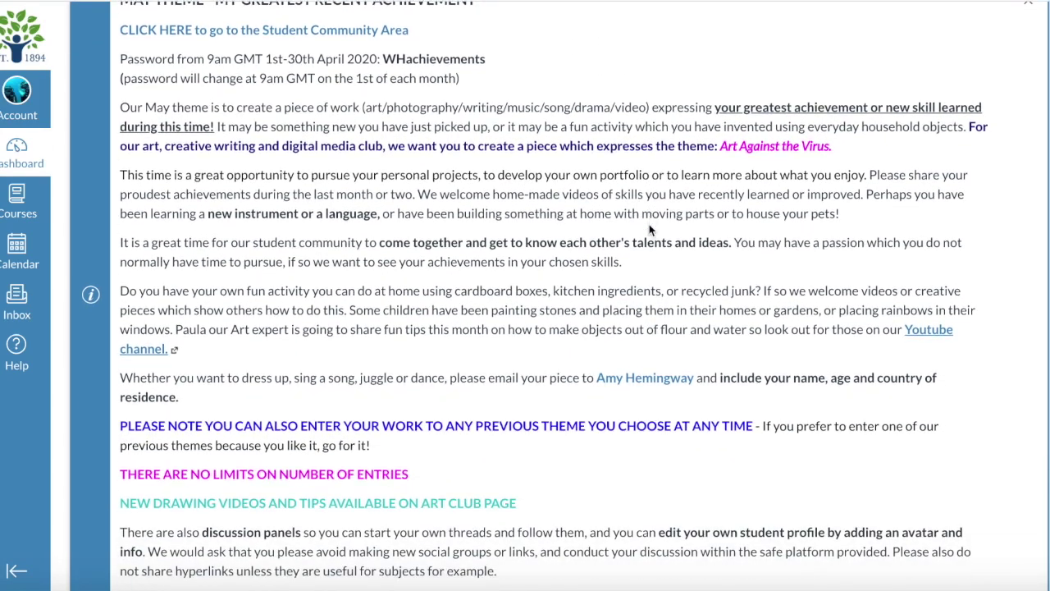
pyautogui.scroll(-7, 649, 231)
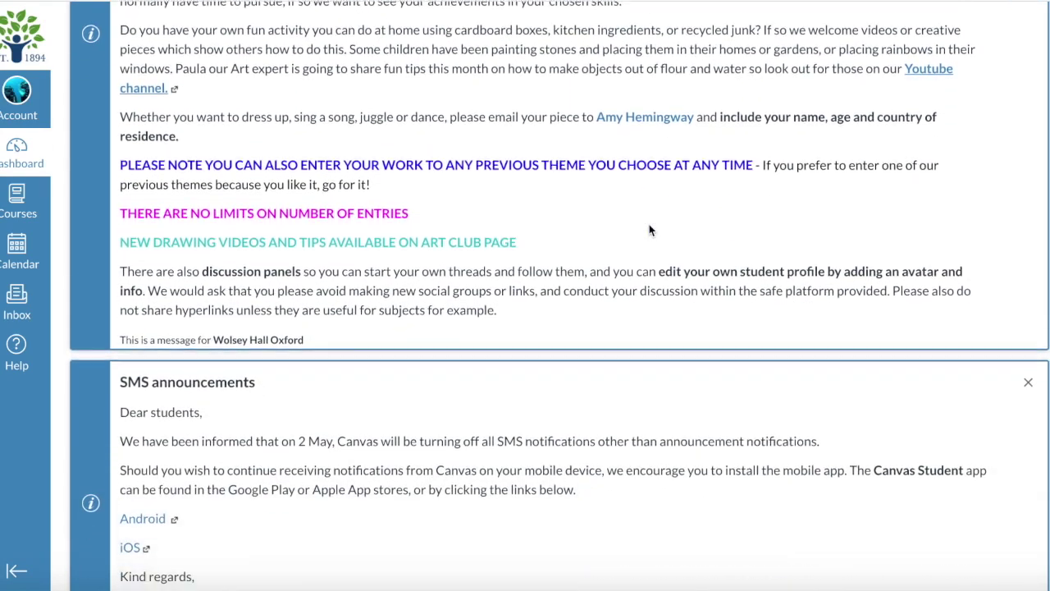
pyautogui.scroll(-1, 649, 225)
pyautogui.scroll(-3, 649, 224)
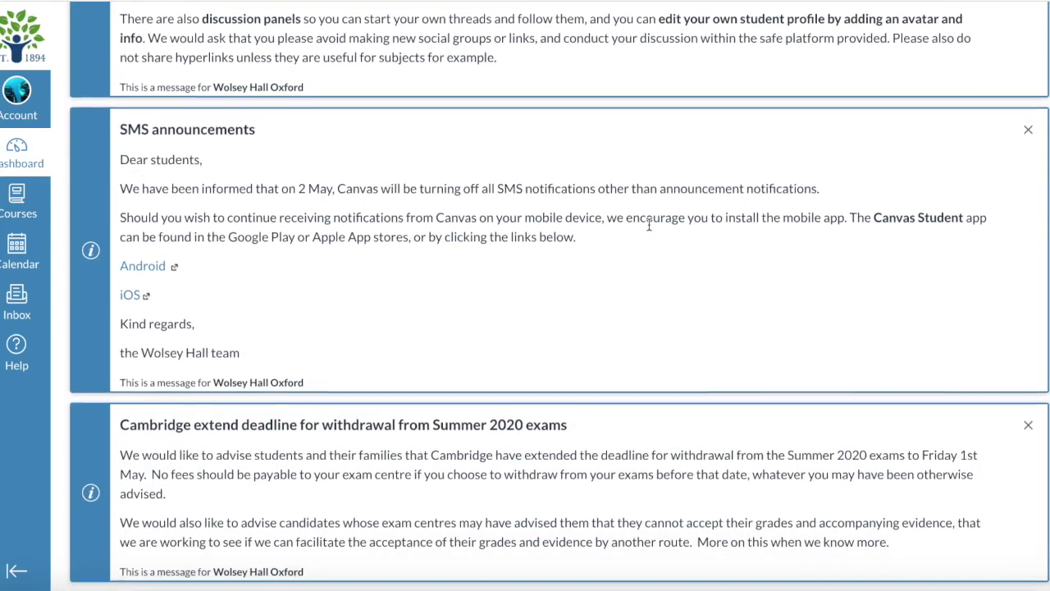
pyautogui.scroll(-2, 649, 227)
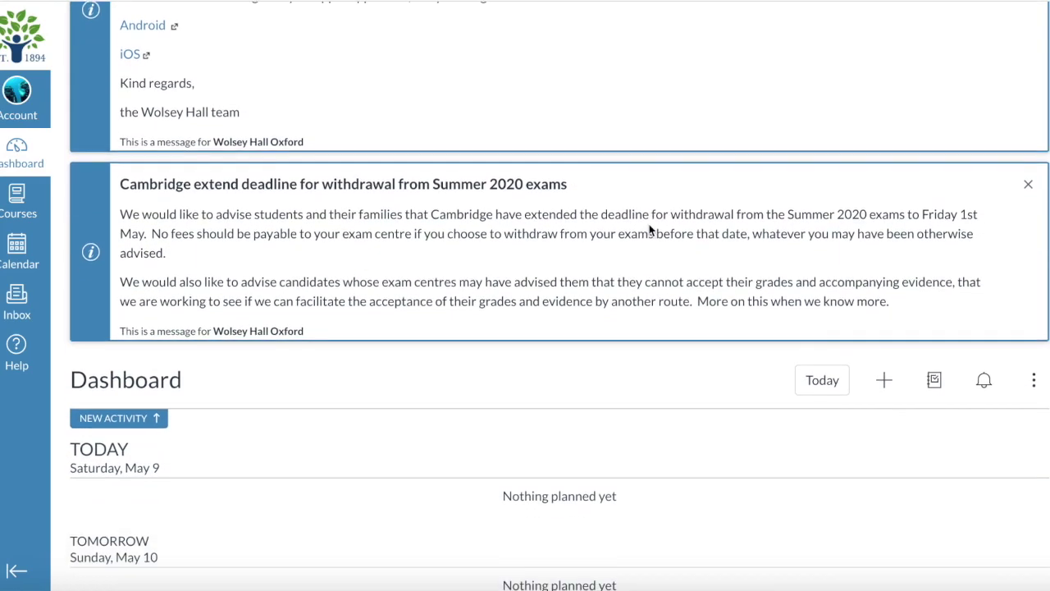
pyautogui.scroll(-4, 649, 231)
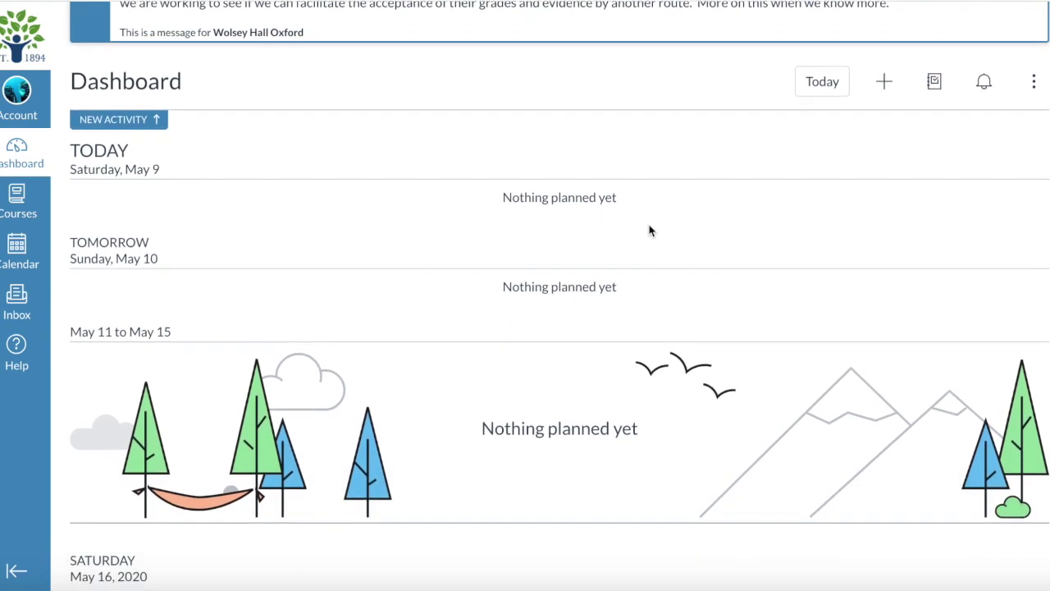
pyautogui.scroll(-5, 649, 231)
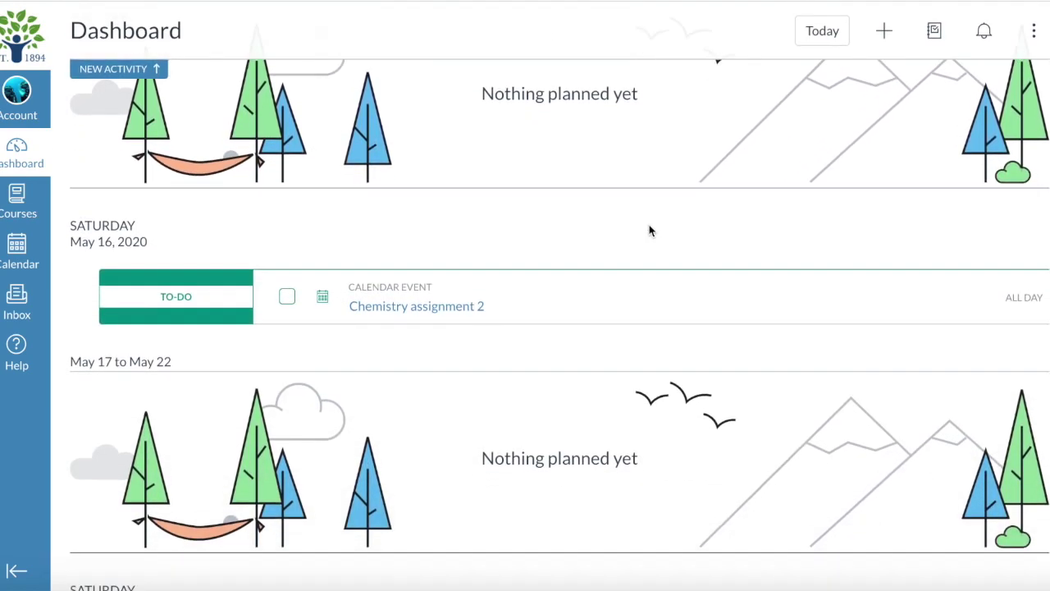
pyautogui.scroll(-3, 649, 230)
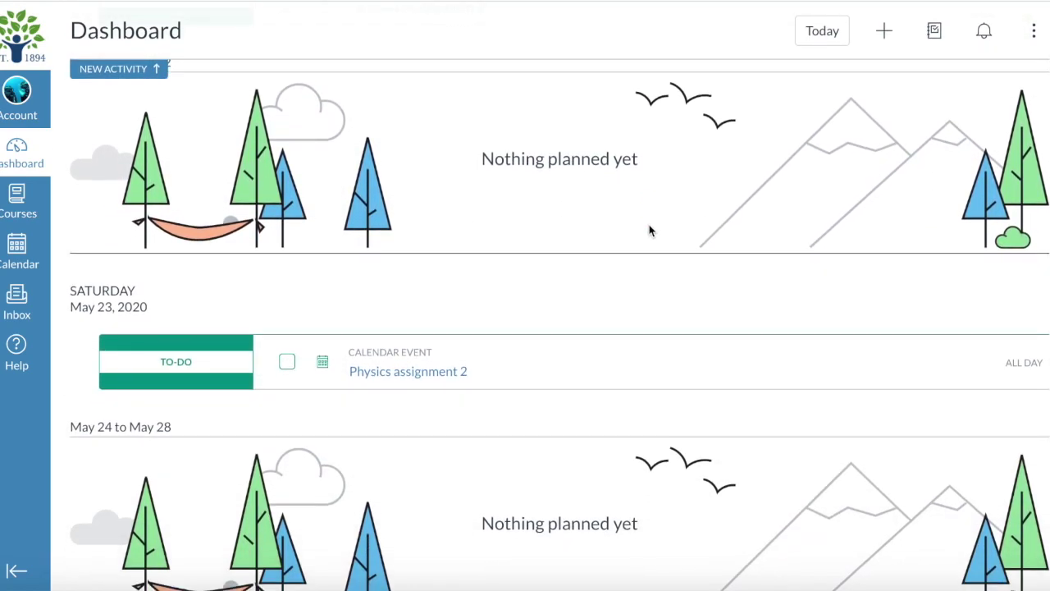
pyautogui.click(20, 246)
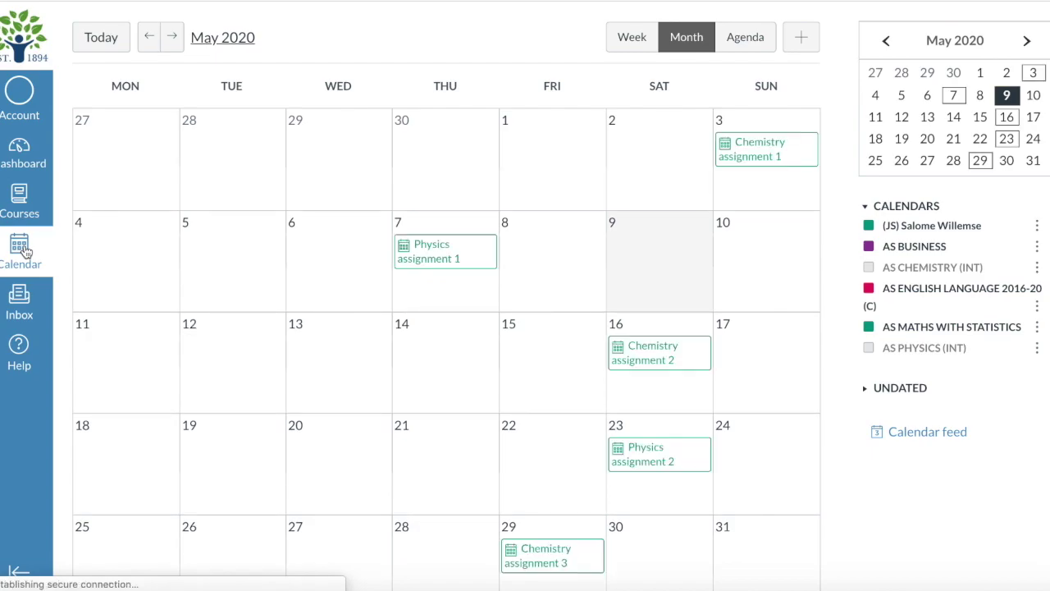
# - Advance the calendar two months to July 2020
pyautogui.click(173, 37)
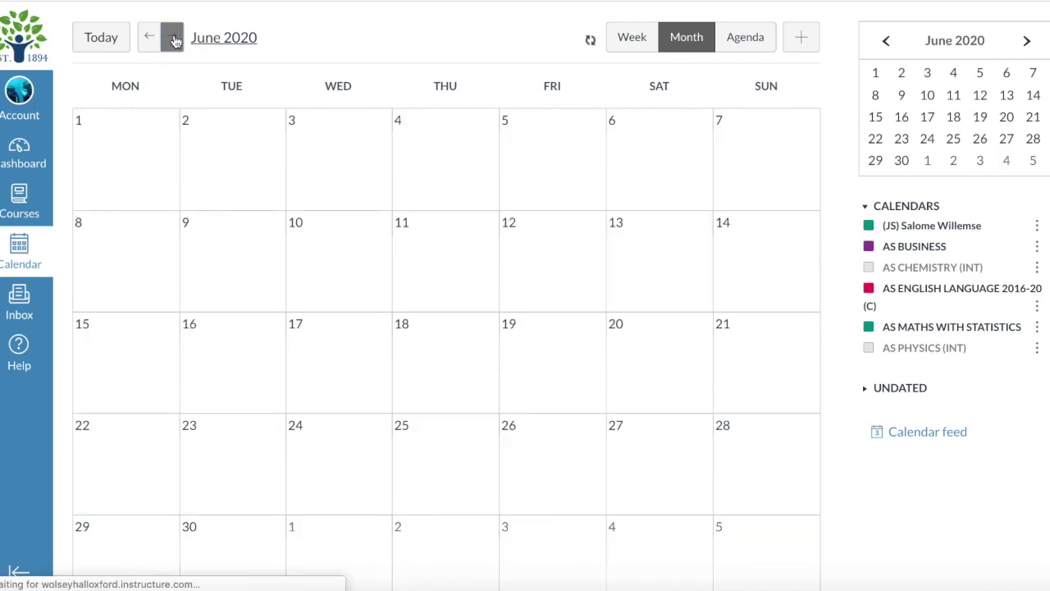
pyautogui.click(173, 37)
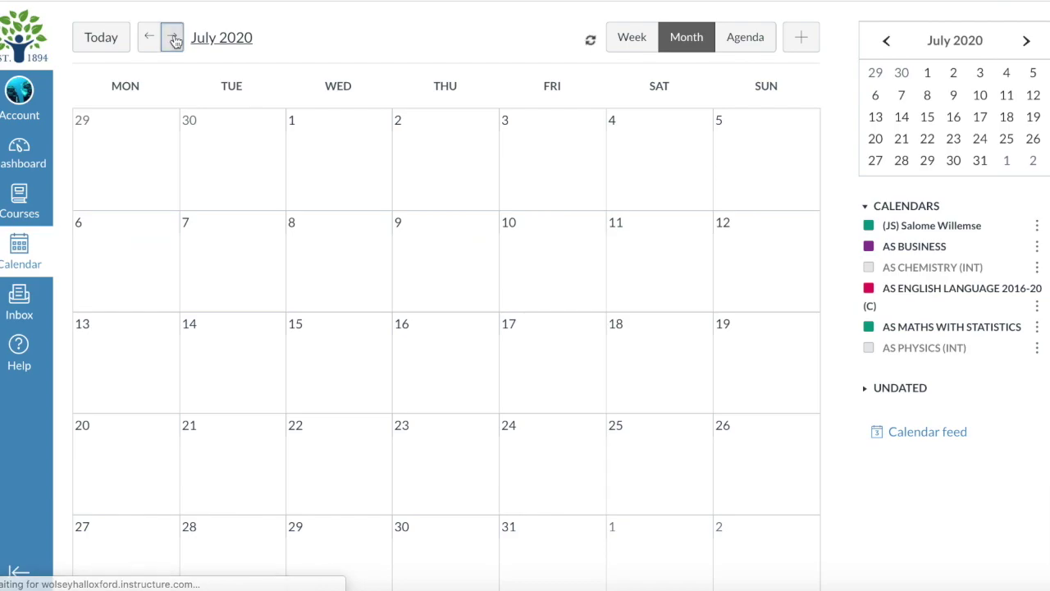
pyautogui.click(423, 348)
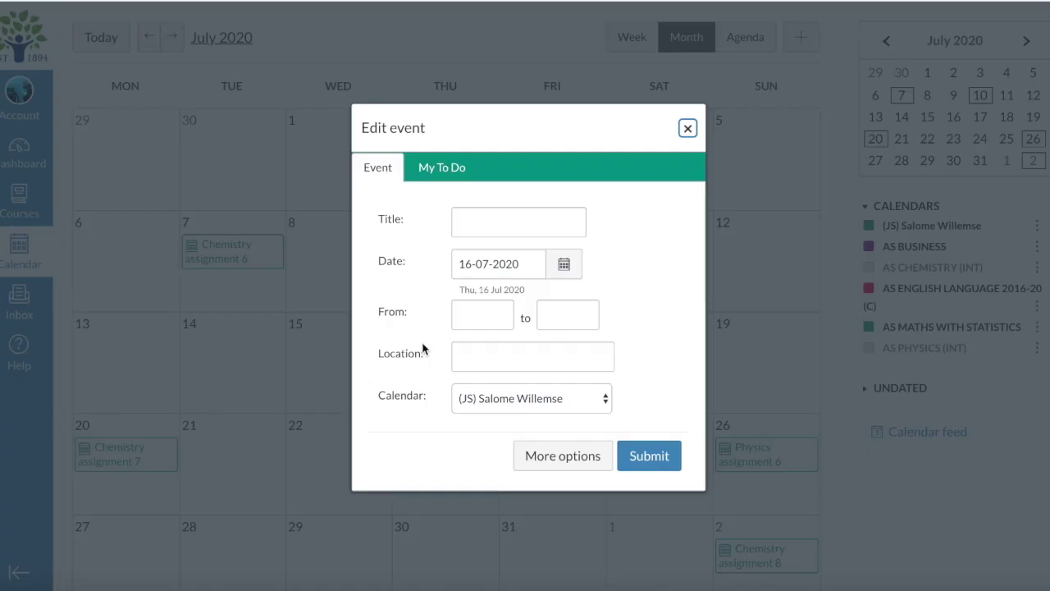
pyautogui.click(480, 221)
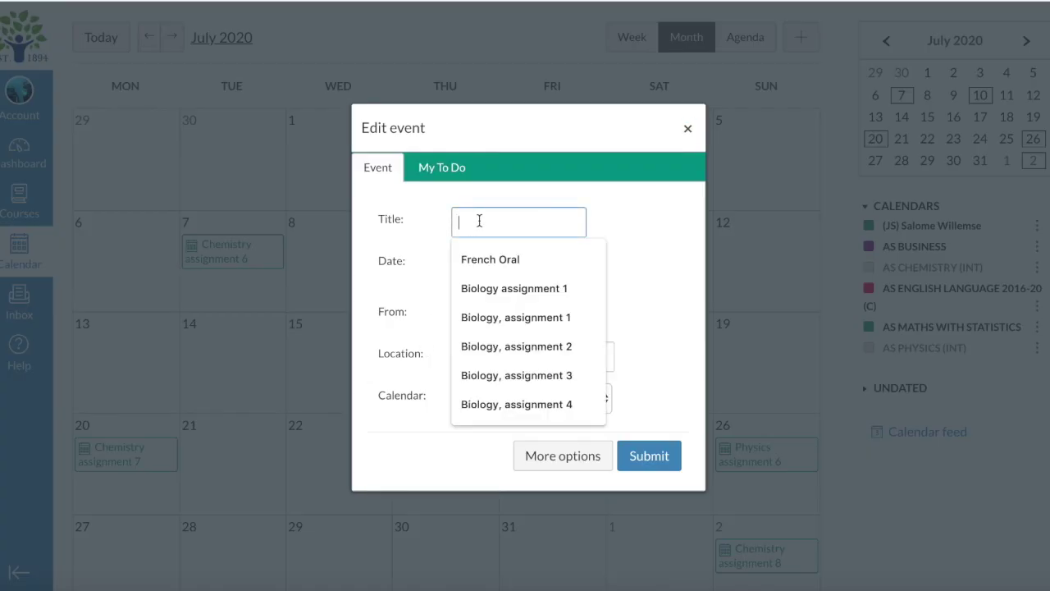
pyautogui.scroll(-1, 479, 221)
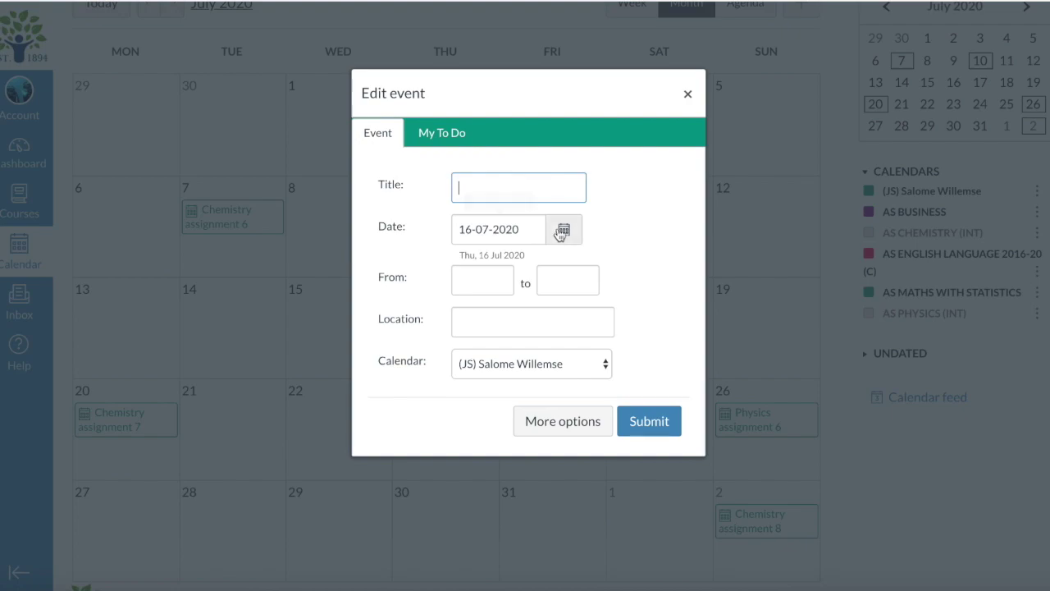
pyautogui.click(564, 233)
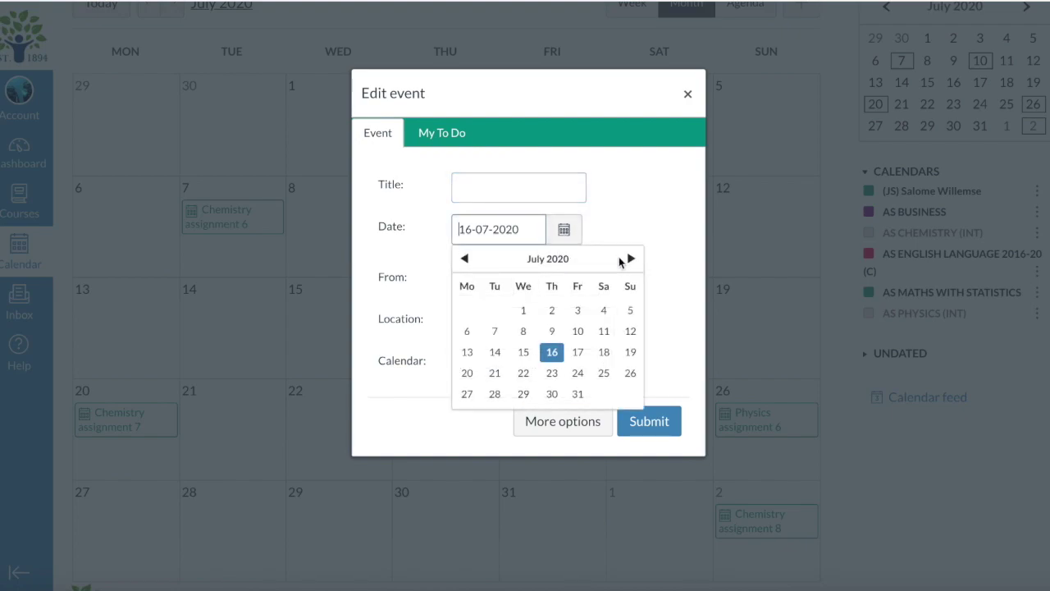
pyautogui.click(632, 259)
pyautogui.click(631, 259)
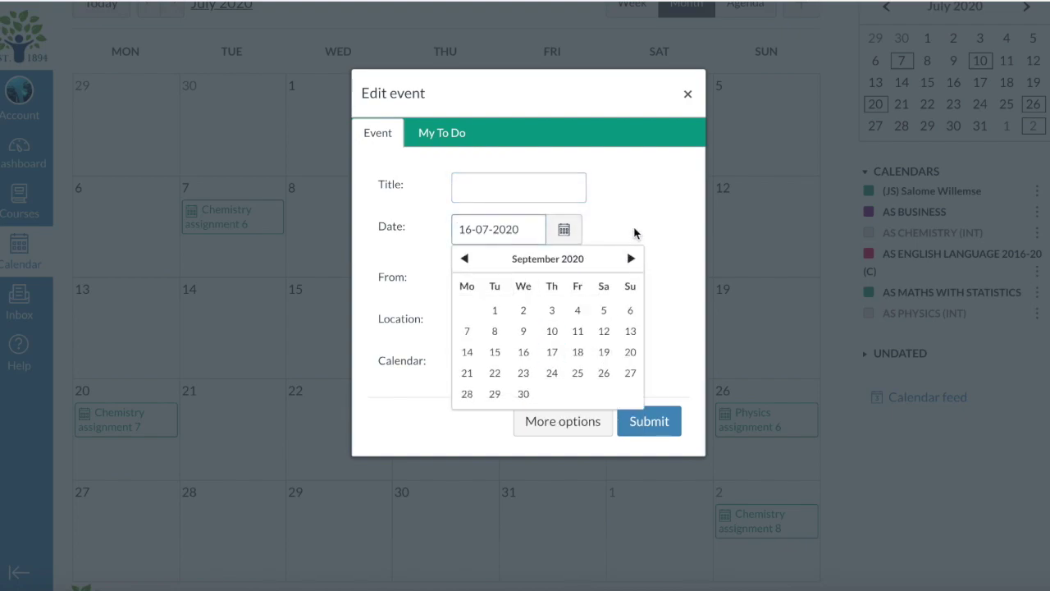
pyautogui.click(634, 227)
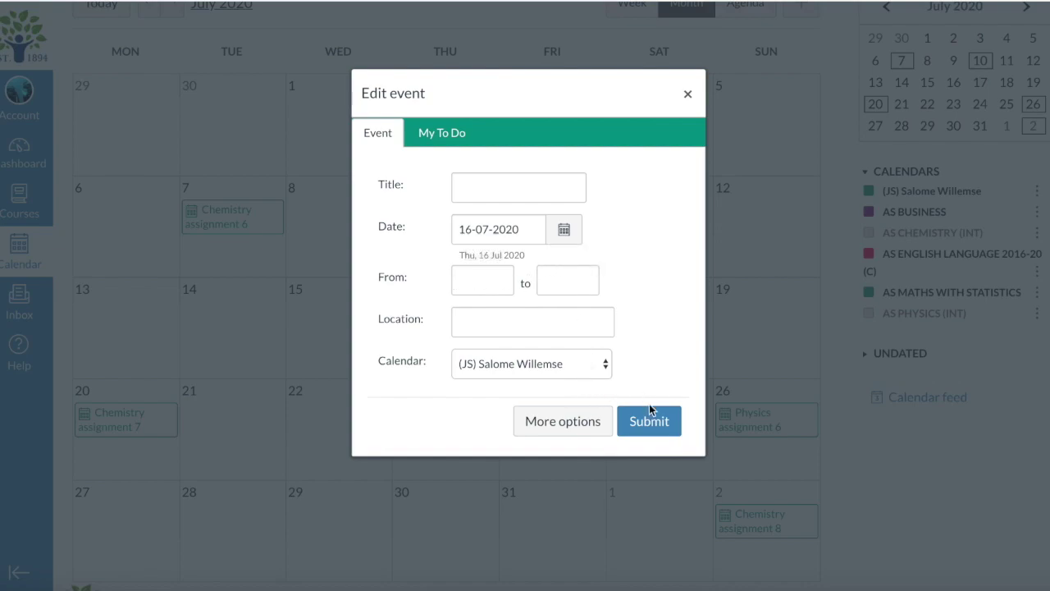
pyautogui.click(689, 94)
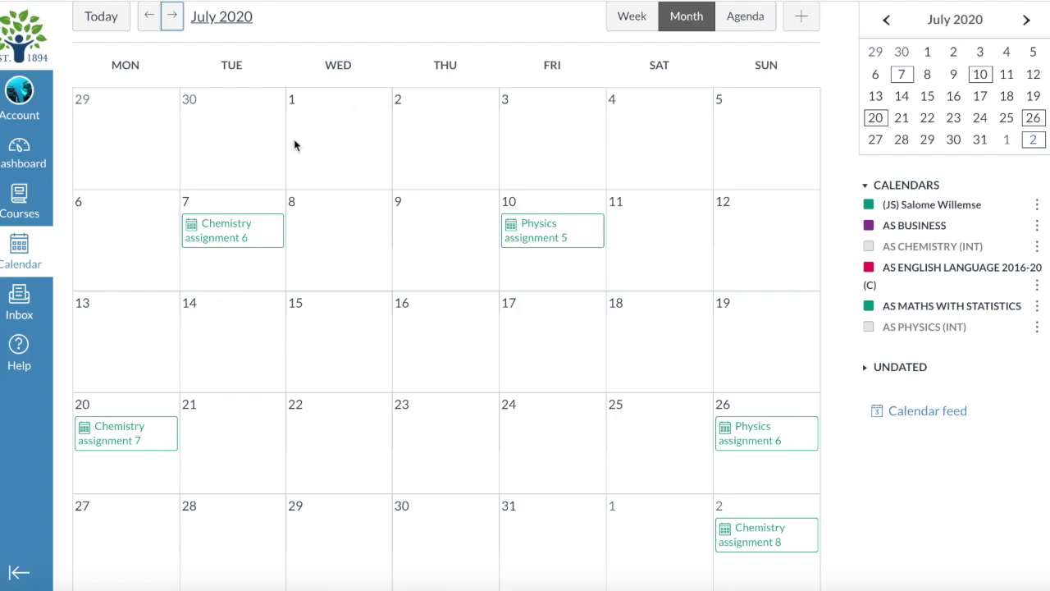